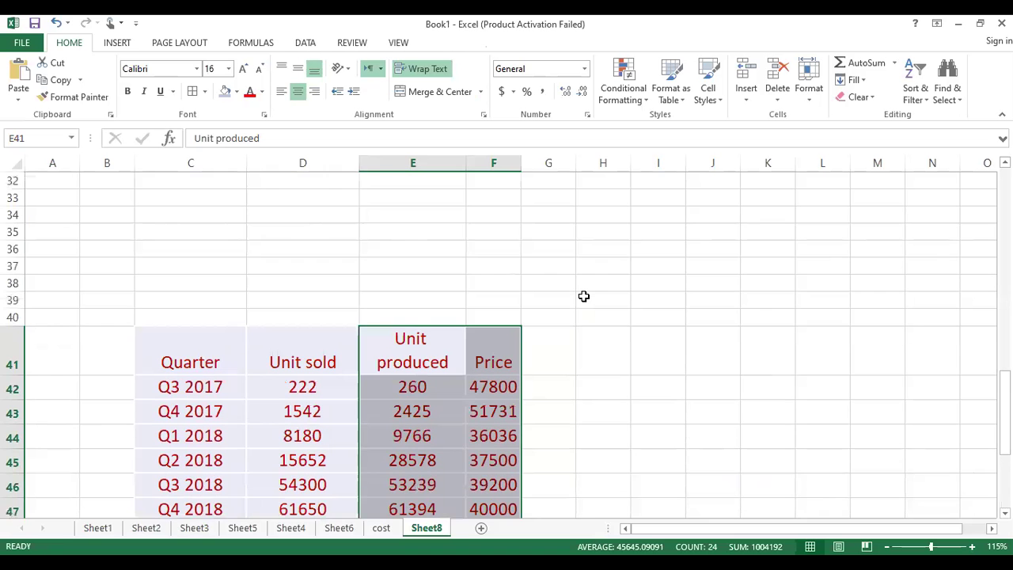
Scroll Sheet8 up to row 1 to show the Unit sold and Price table and Demand curve chart.
scroll(583, 299, "up", 10)
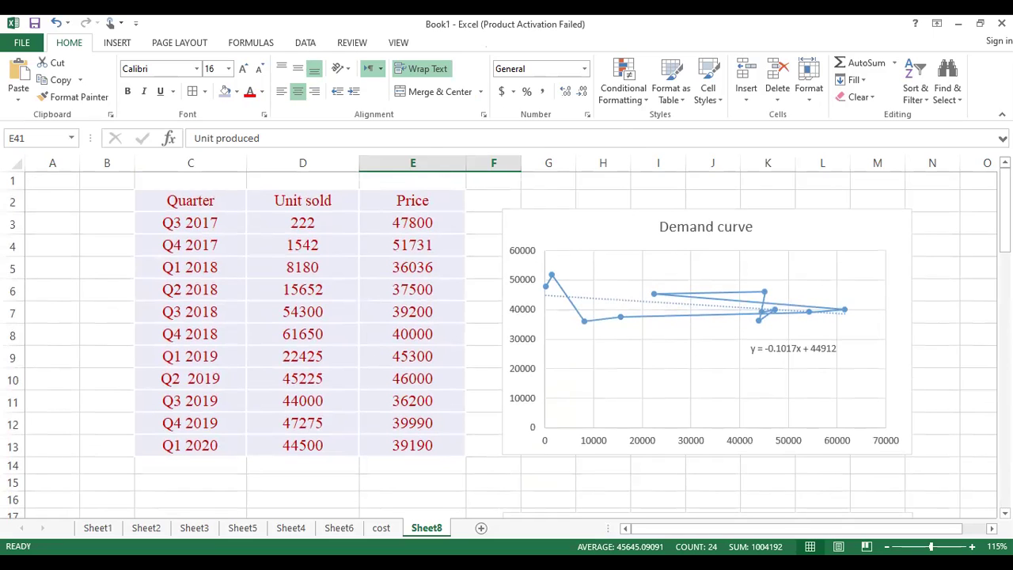
Delete the old Demand curve chart and select the Unit sold and Price data in D2:E13.
left_click(625, 211)
key("Delete")
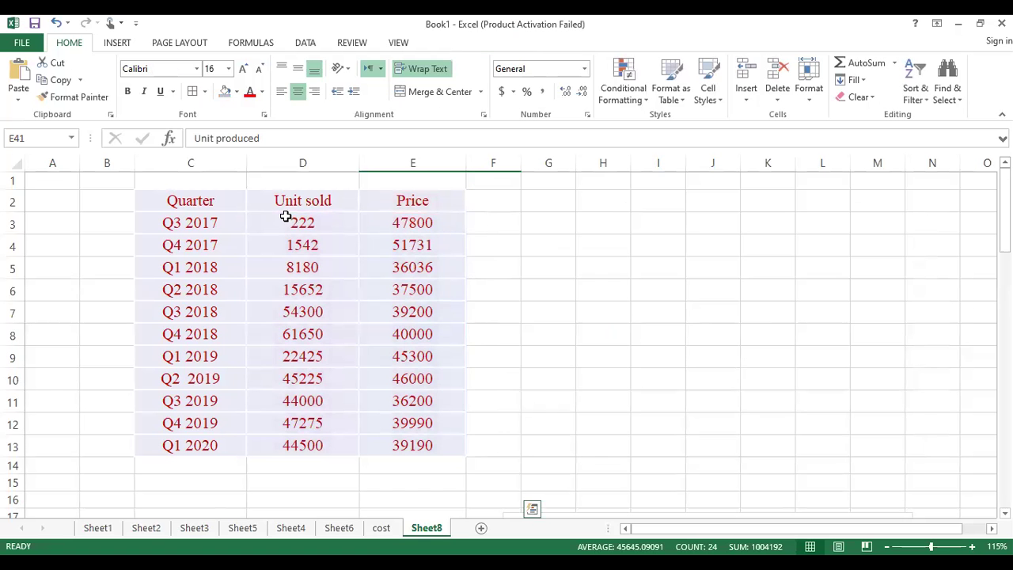
left_click_drag(292, 209, 380, 456)
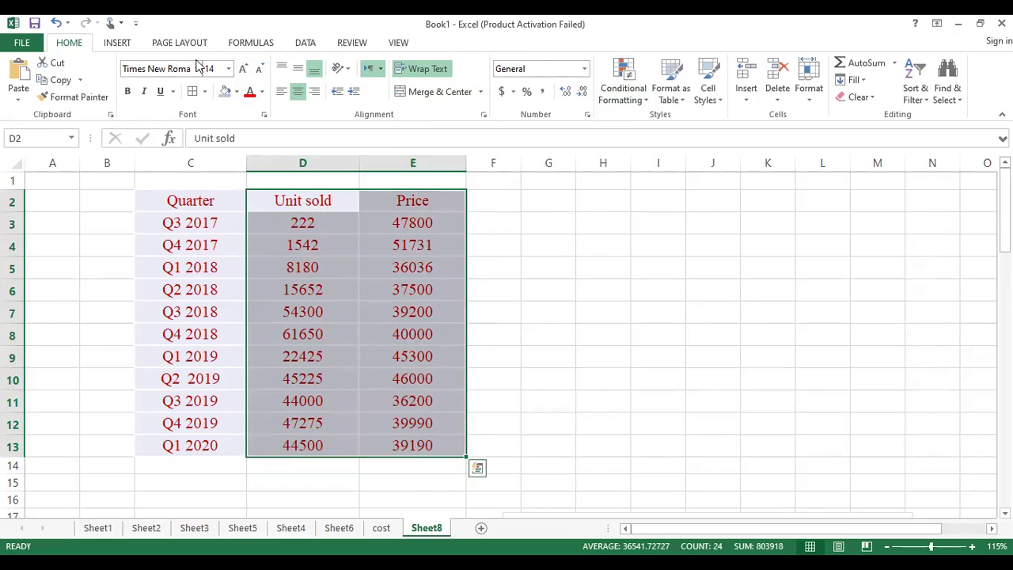
Insert a Scatter with Straight Lines and Markers chart and move it right, off the data.
left_click(113, 46)
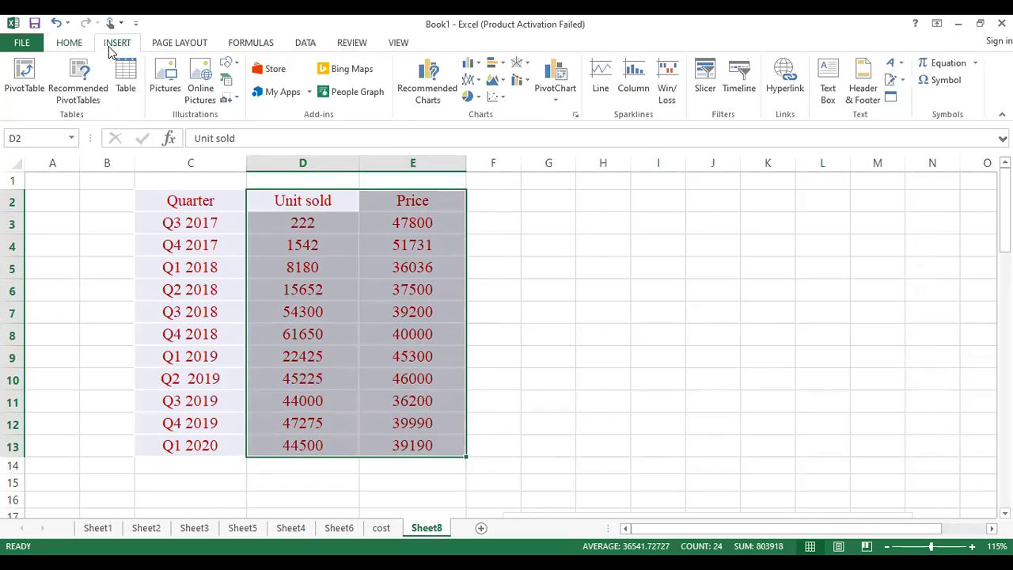
left_click(496, 97)
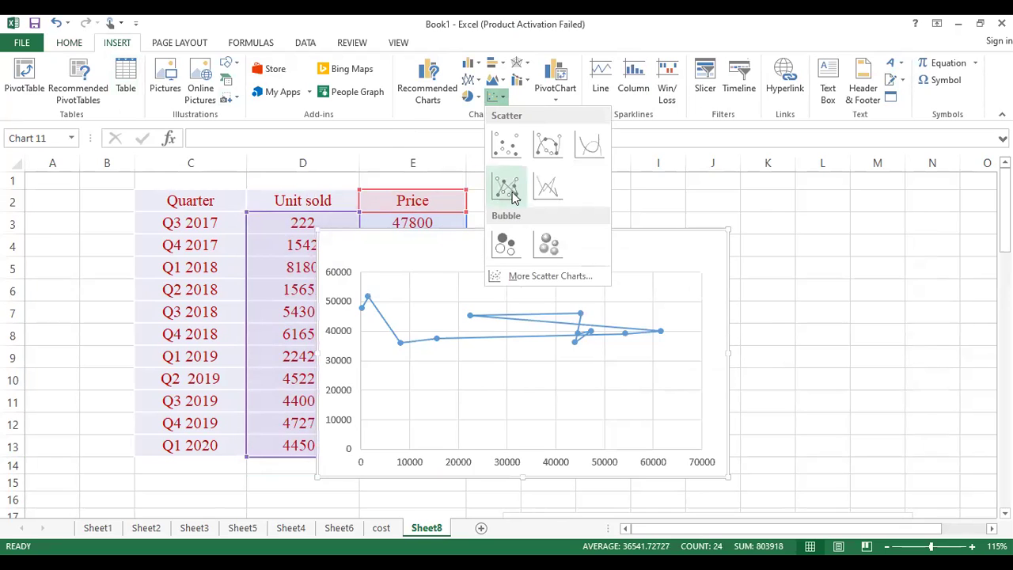
left_click(508, 189)
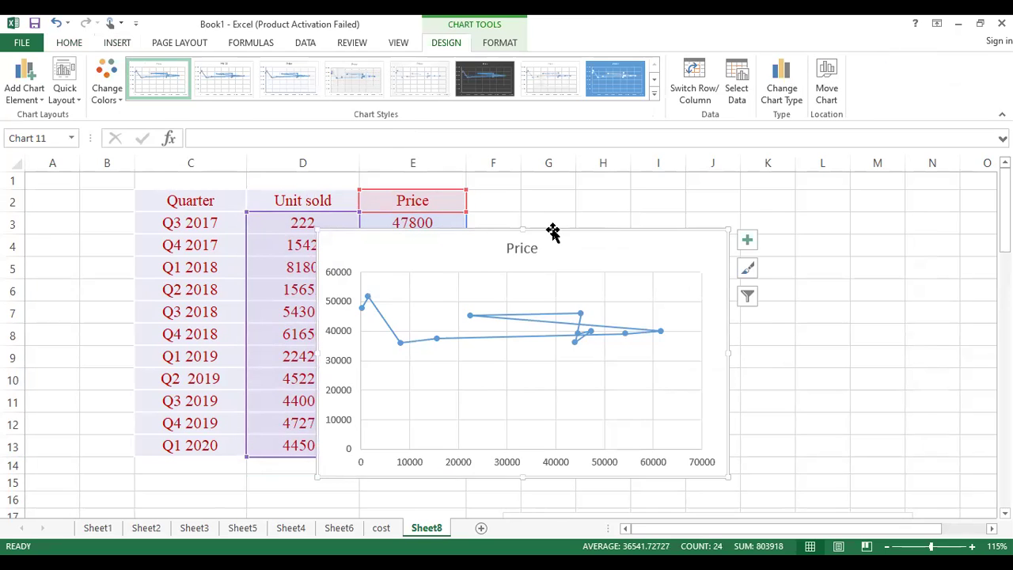
left_click_drag(551, 231, 759, 198)
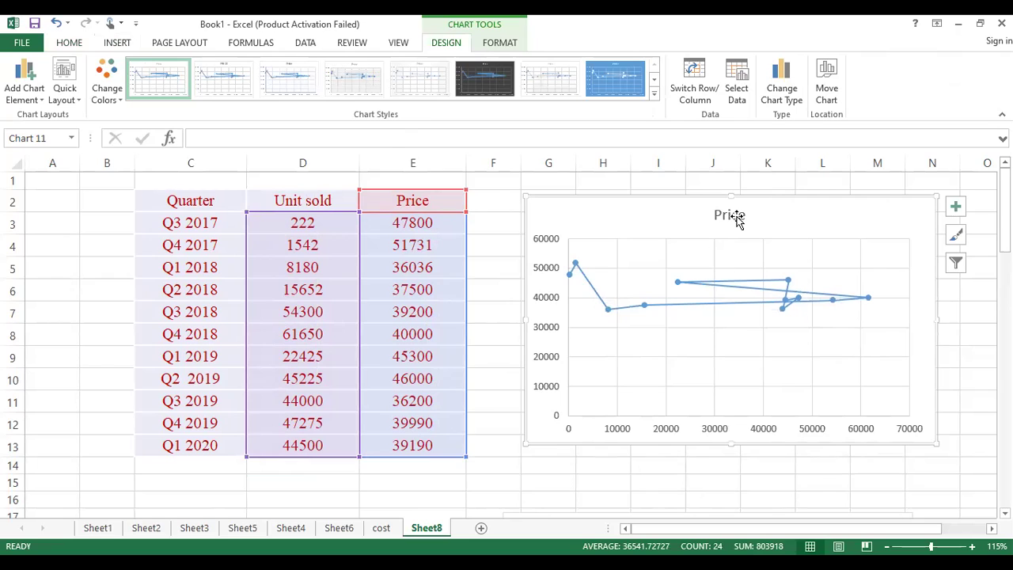
Change the chart title from Price to Demand.
left_click(728, 215)
left_click(722, 214)
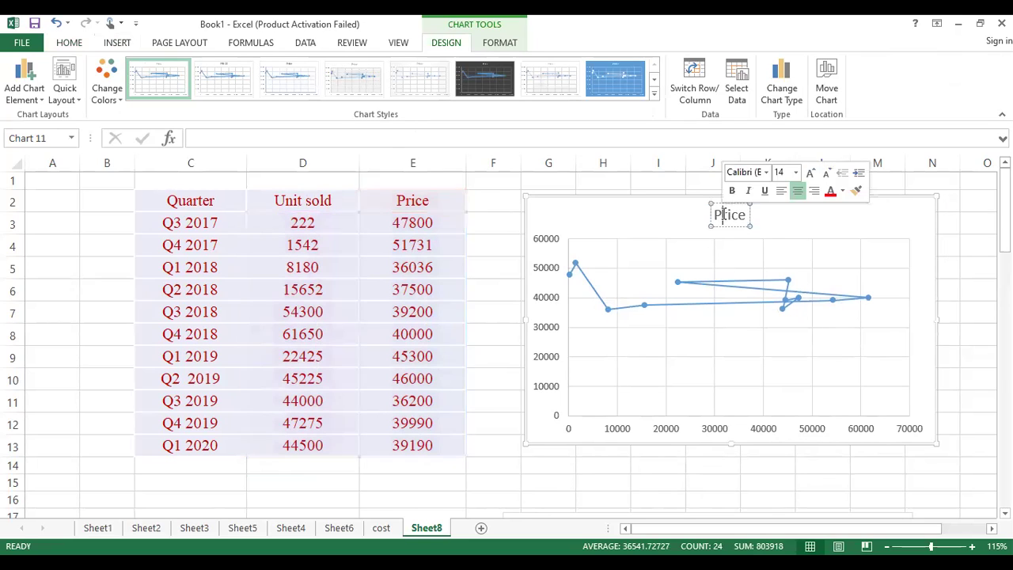
double_click(722, 215)
key("Delete")
type("Demand")
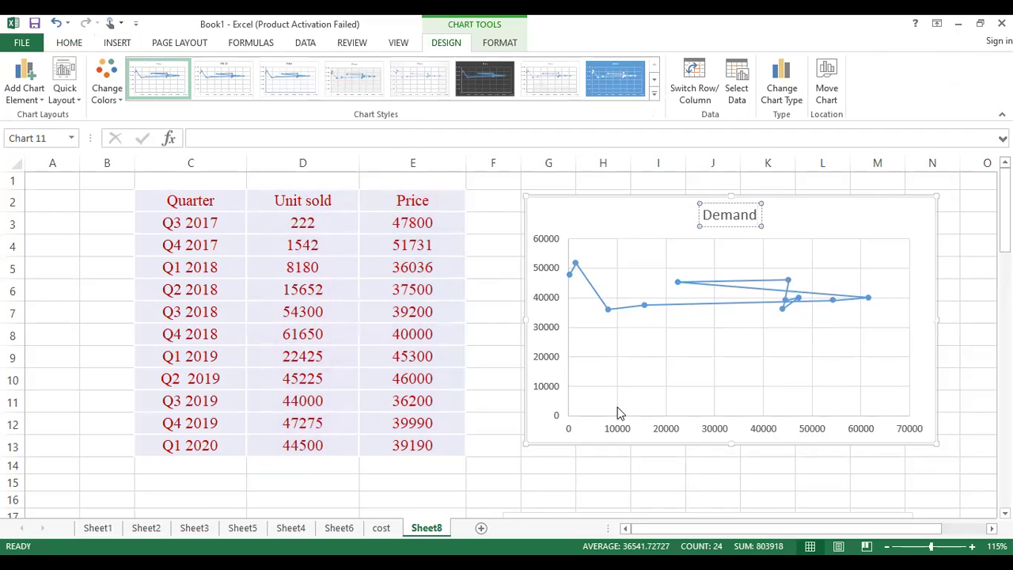
Move the Demand chart right to about columns K–O, then select the Quarter and Unit sold data C2:D13.
left_click_drag(523, 318, 605, 320)
left_click_drag(717, 184, 843, 182)
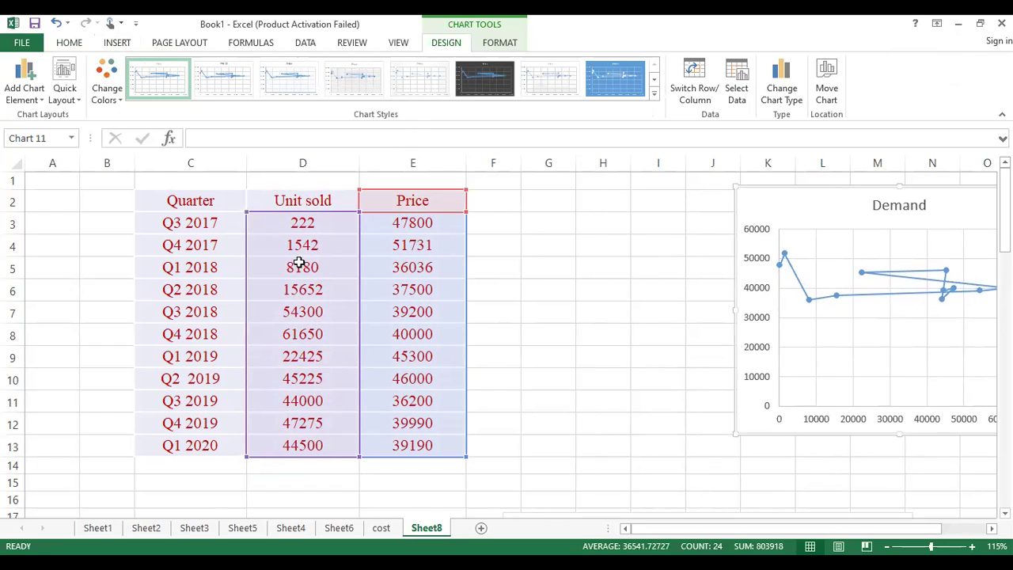
left_click(606, 329)
left_click_drag(188, 201, 292, 440)
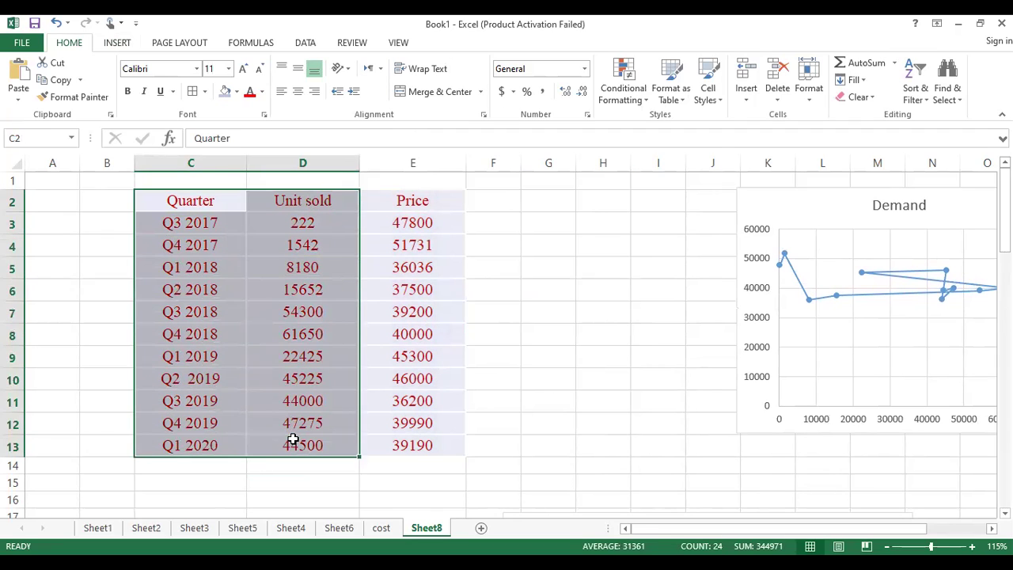
Insert a Scatter with Straight Lines and Markers chart of Unit sold by Quarter beside the table.
left_click(118, 43)
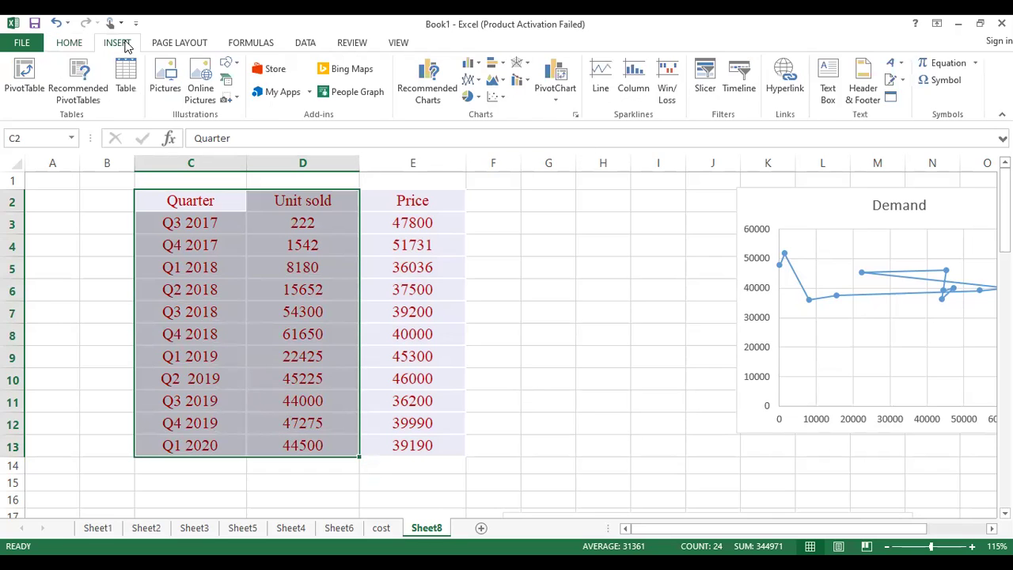
left_click(498, 95)
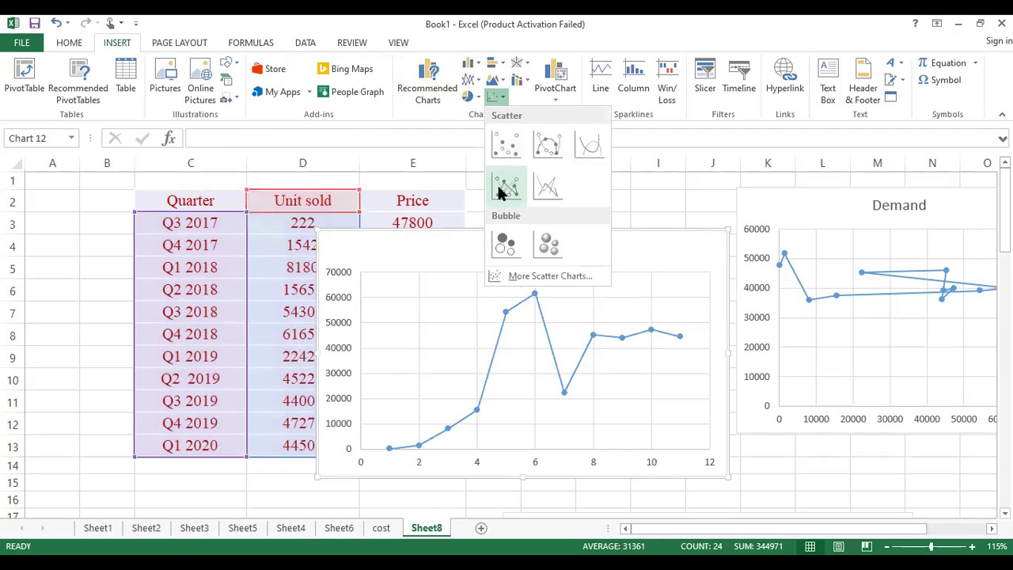
left_click(501, 194)
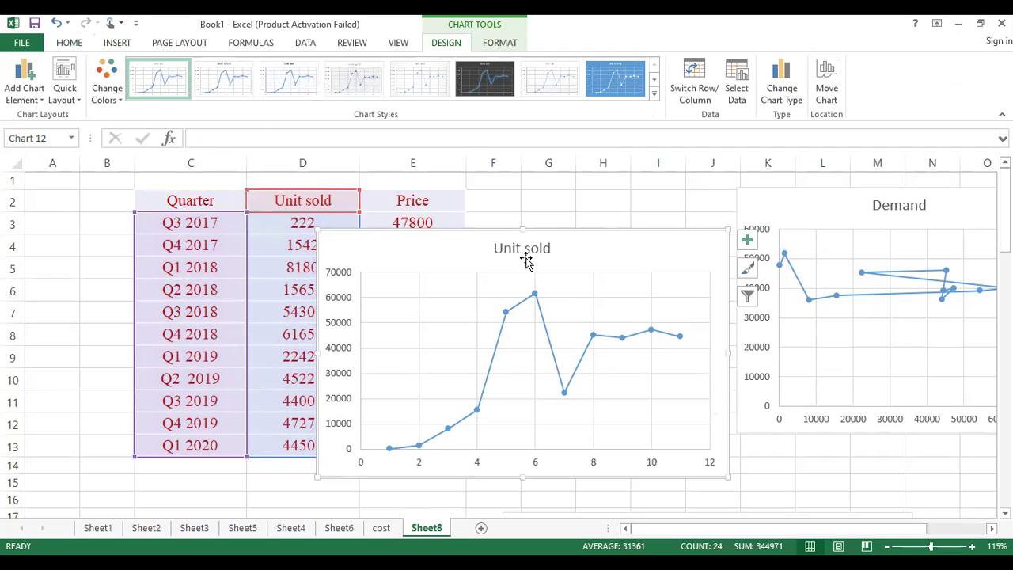
left_click_drag(504, 230, 669, 189)
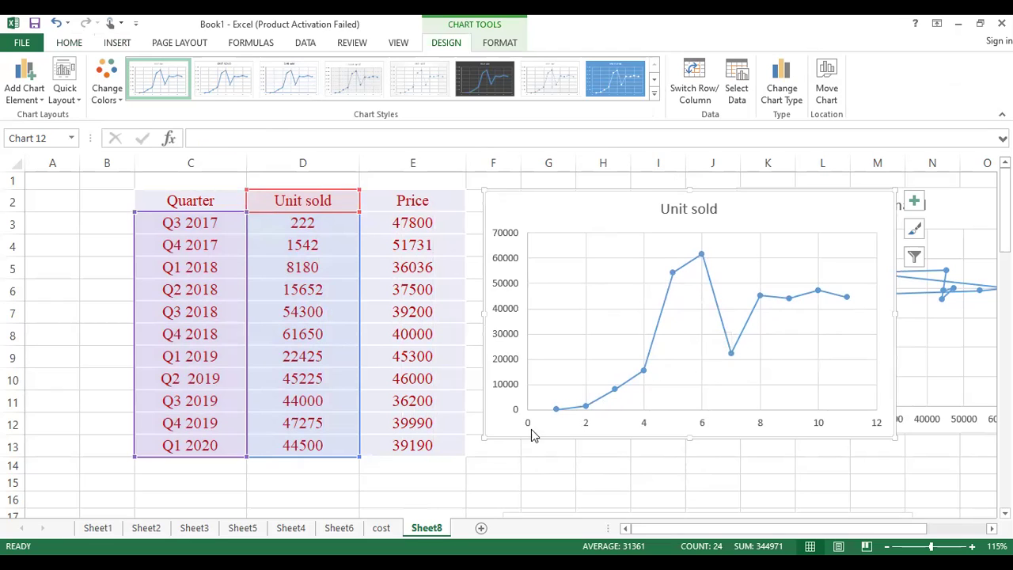
Delete the Unit sold chart and select the remaining Demand chart.
left_click(702, 253)
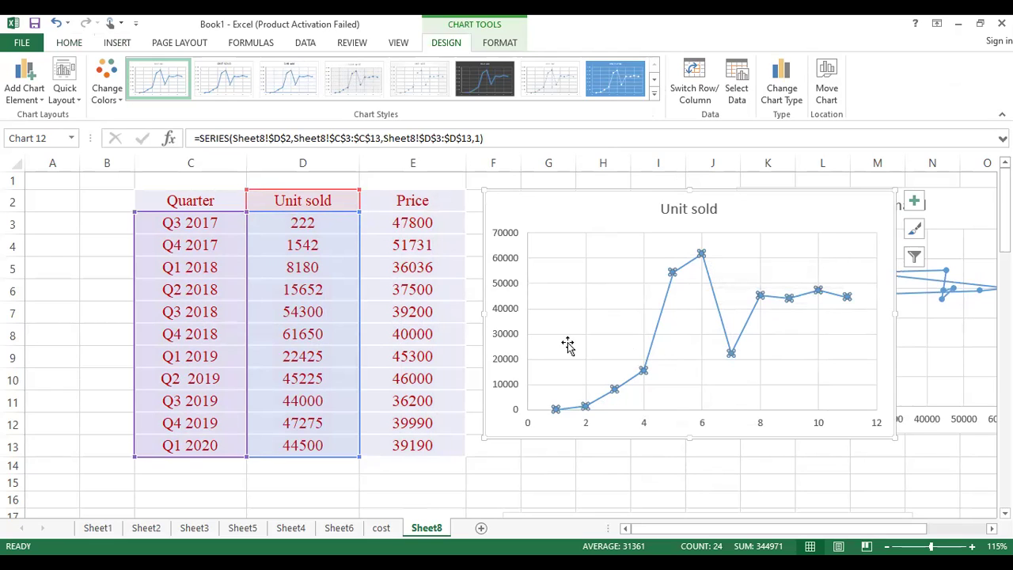
mouse_move(701, 254)
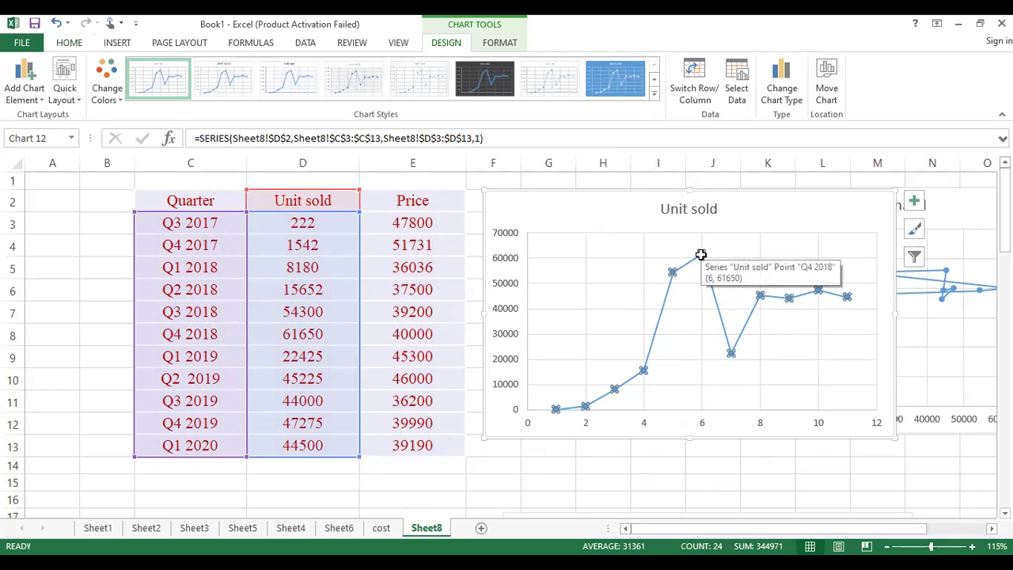
mouse_move(733, 356)
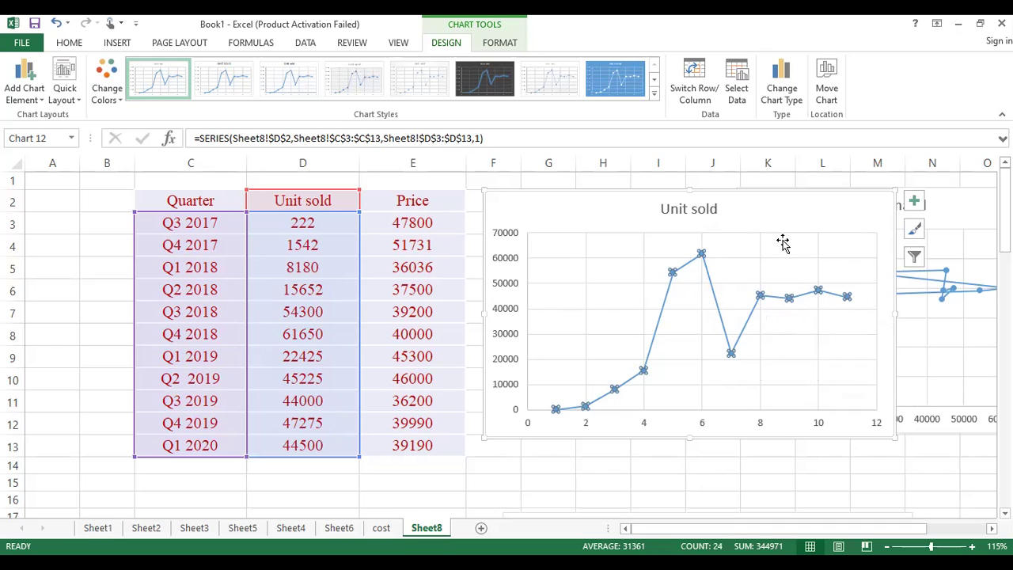
key("Escape")
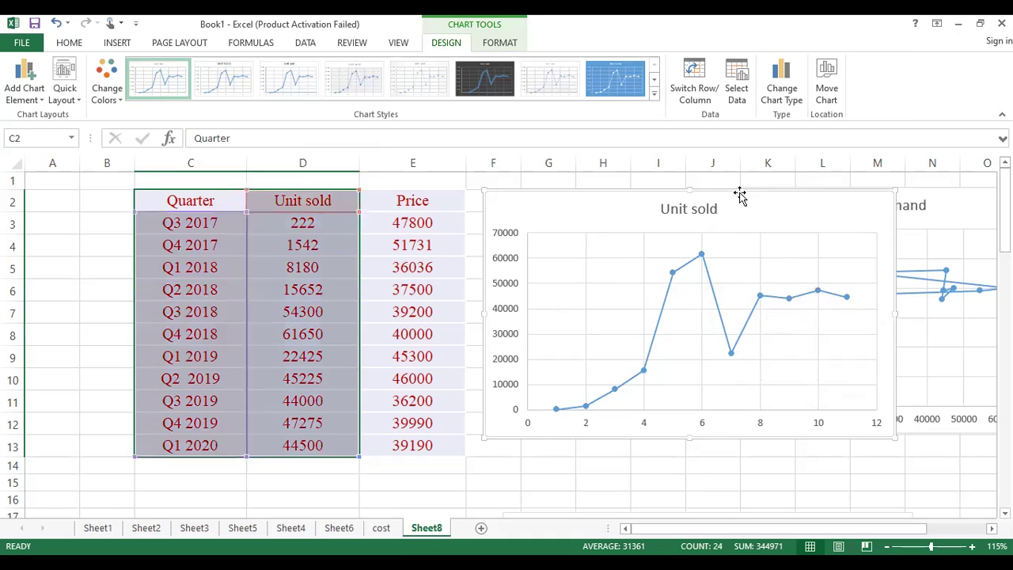
key("Delete")
left_click(742, 198)
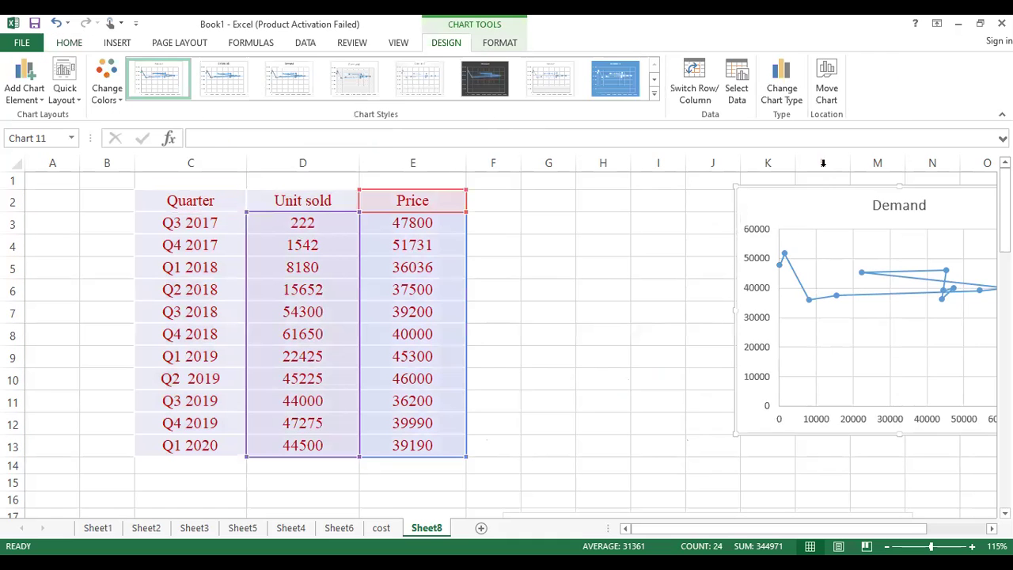
Move the Demand chart left to about columns G–M beside the data table.
left_click_drag(822, 182, 606, 188)
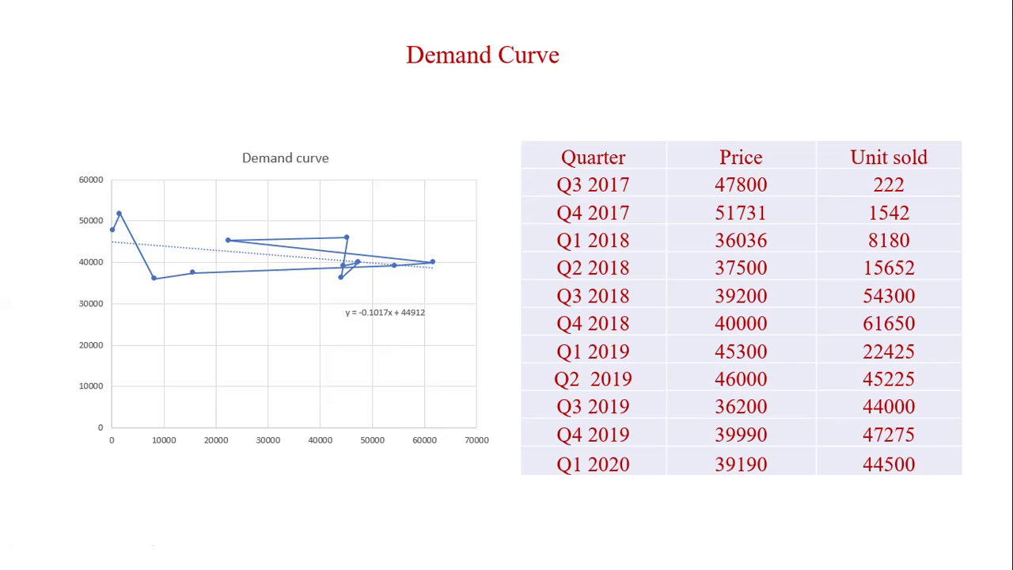
Advance the slideshow to the Demand Driving Forces slide and its Tesla Supercharger photo.
key("Right")
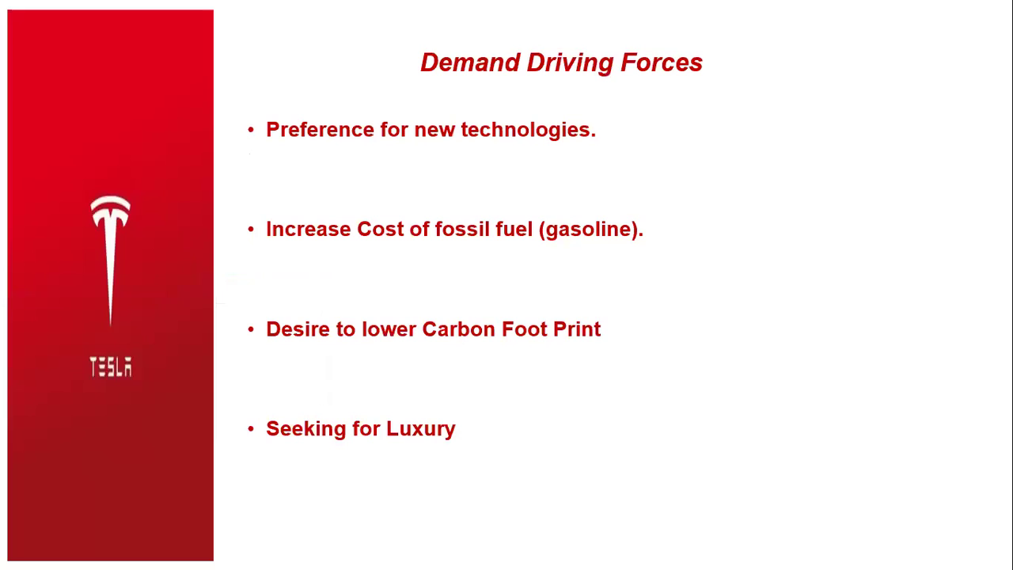
key("Right")
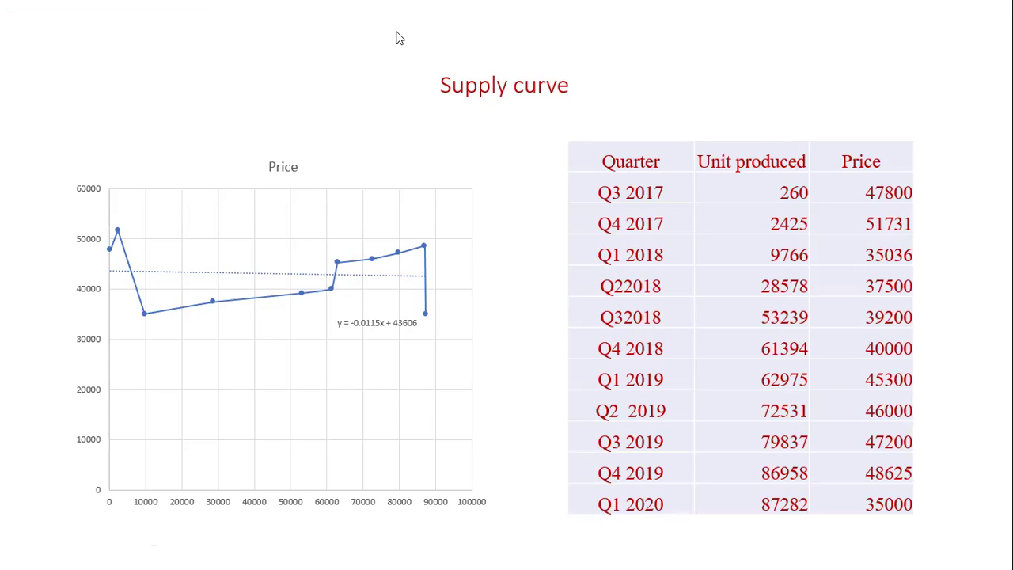
Back in Excel, delete the Unit produced chart and select the Unit produced and Price data D19:E30.
key("alt+Tab")
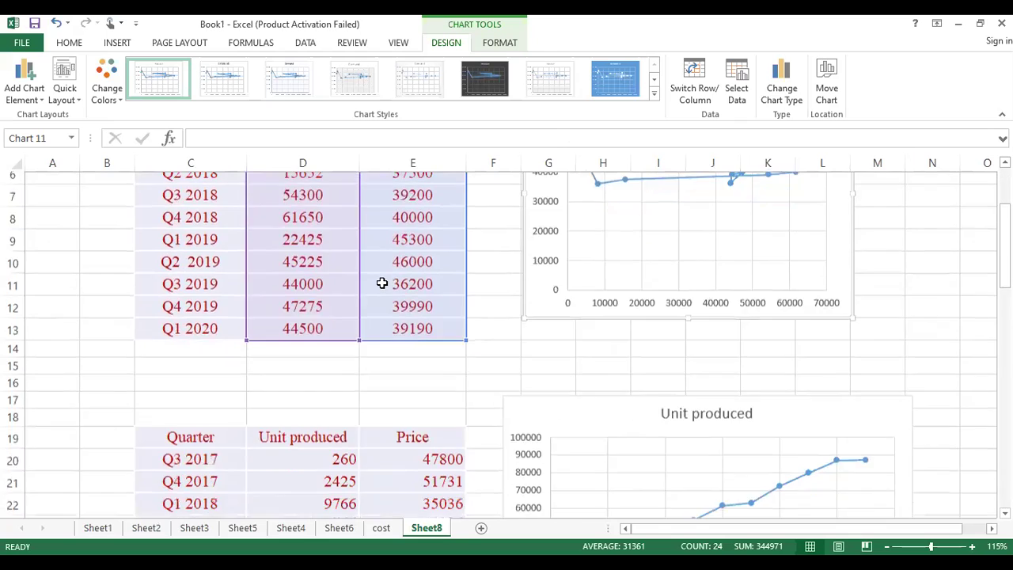
scroll(379, 282, "down", 5)
scroll(380, 283, "up", 2)
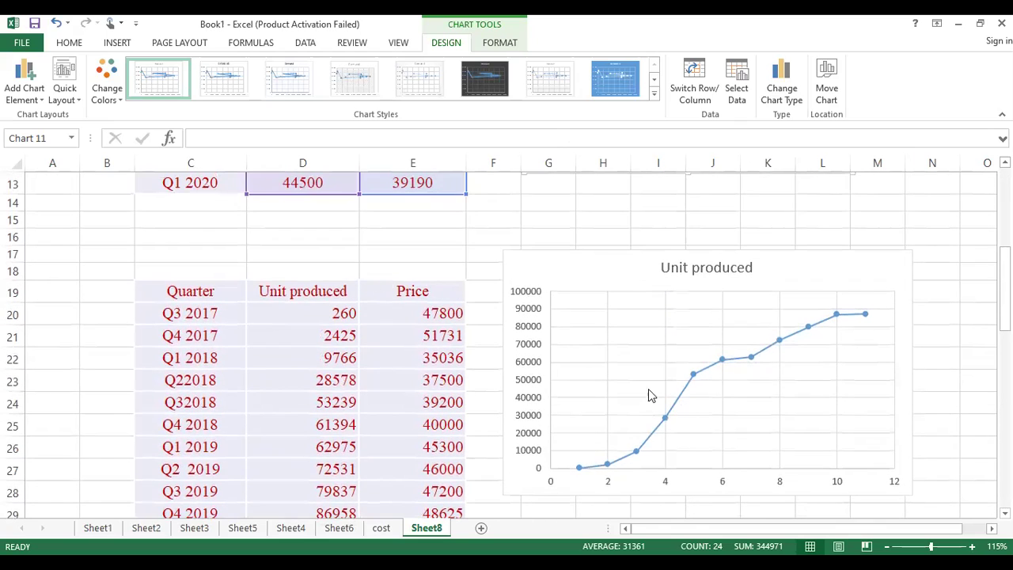
left_click(708, 413)
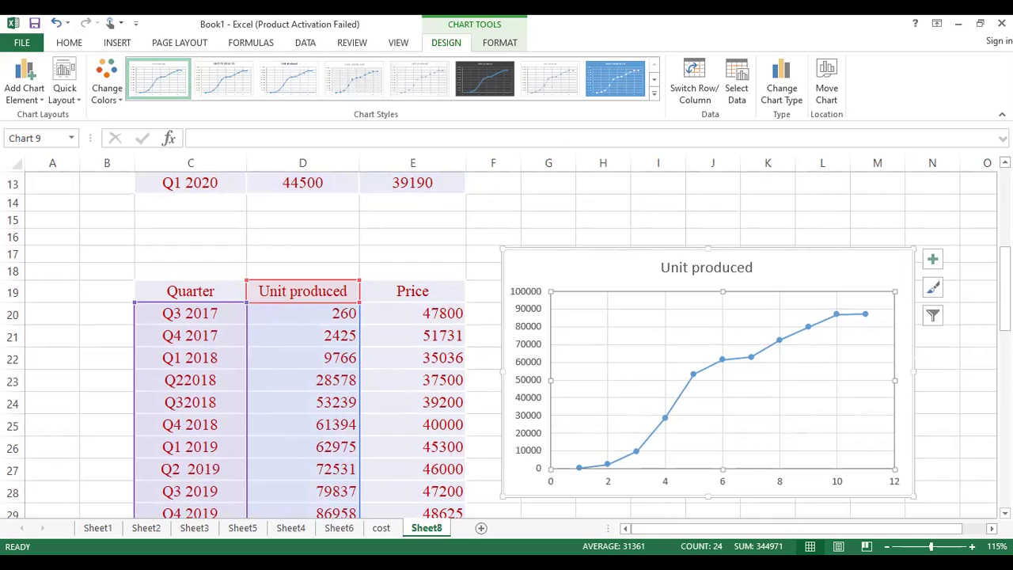
scroll(633, 474, "down", 1)
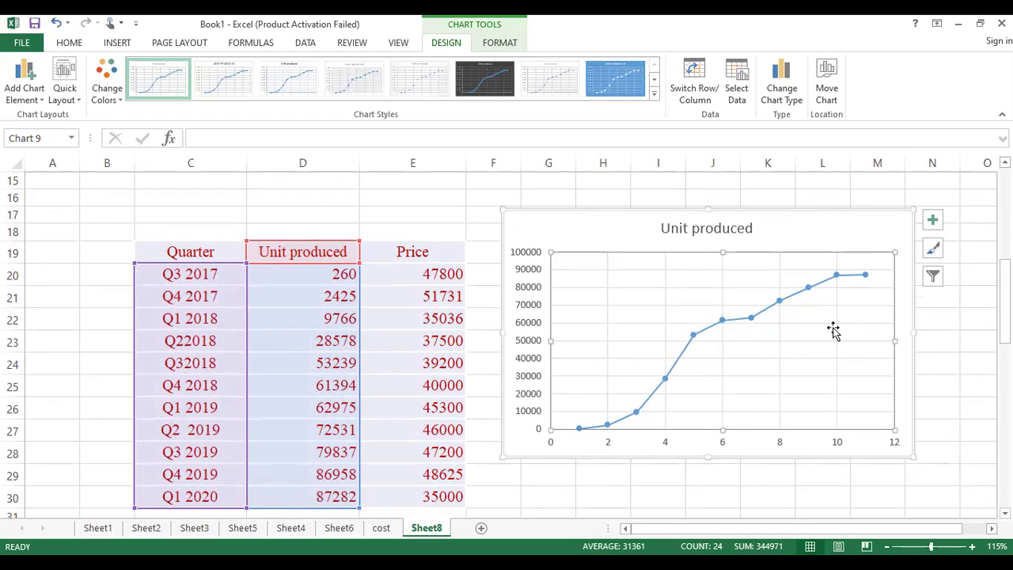
left_click(797, 209)
key("Delete")
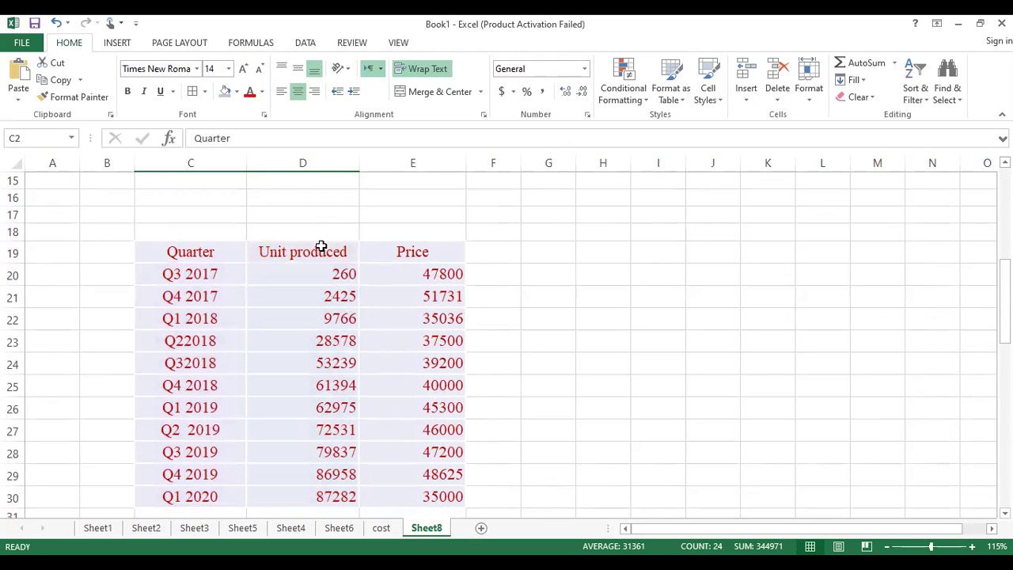
left_click_drag(319, 250, 423, 445)
Insert a Scatter with Straight Lines and Markers chart of Price against Unit produced.
left_click(106, 43)
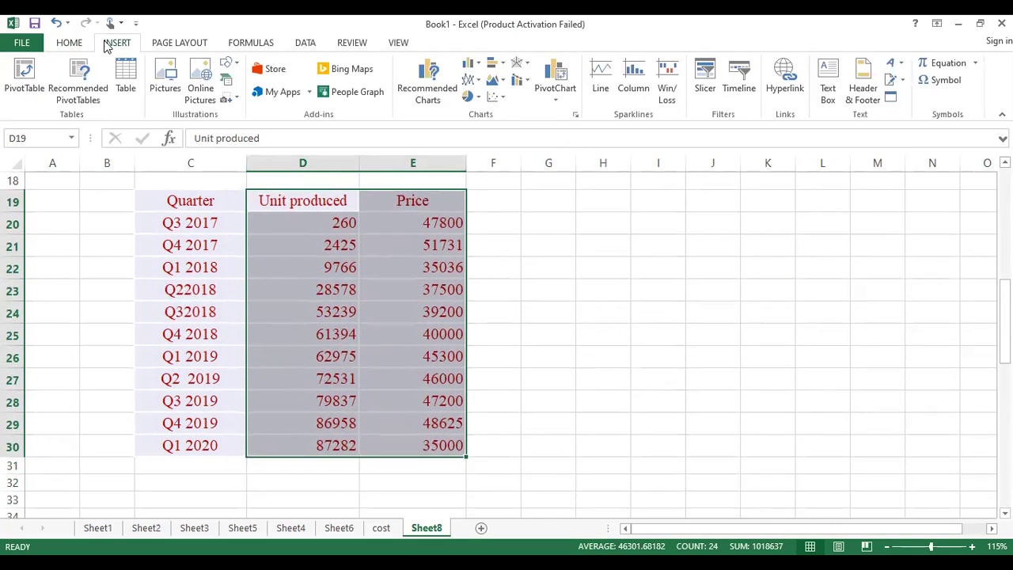
left_click(497, 96)
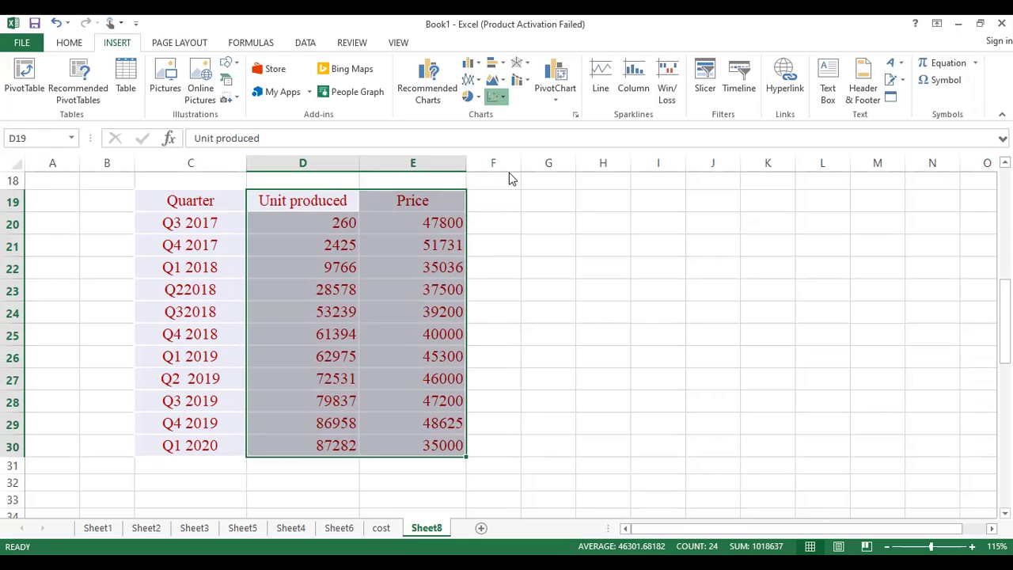
left_click(513, 195)
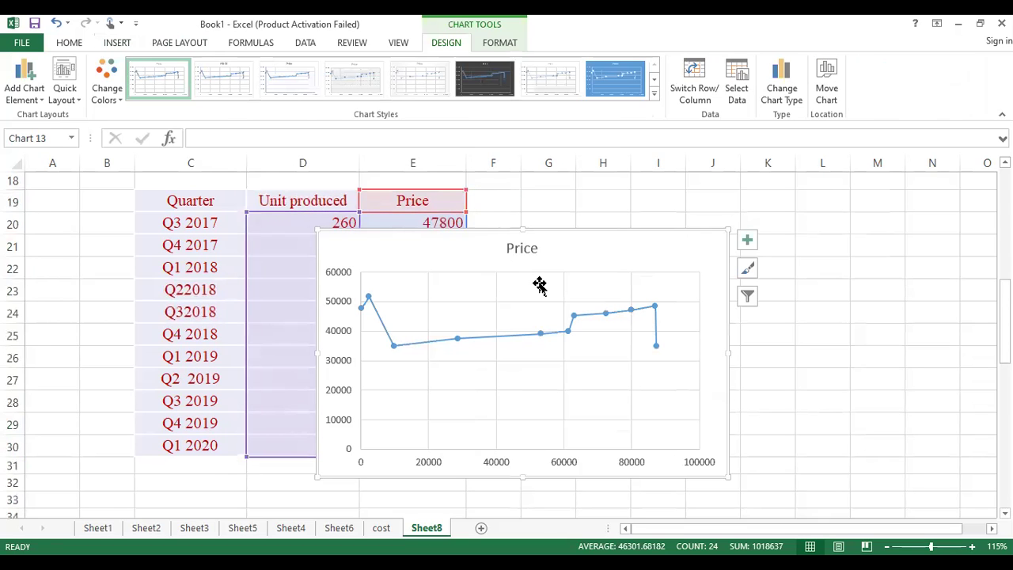
Change the chart title from Price to Supply.
left_click(518, 247)
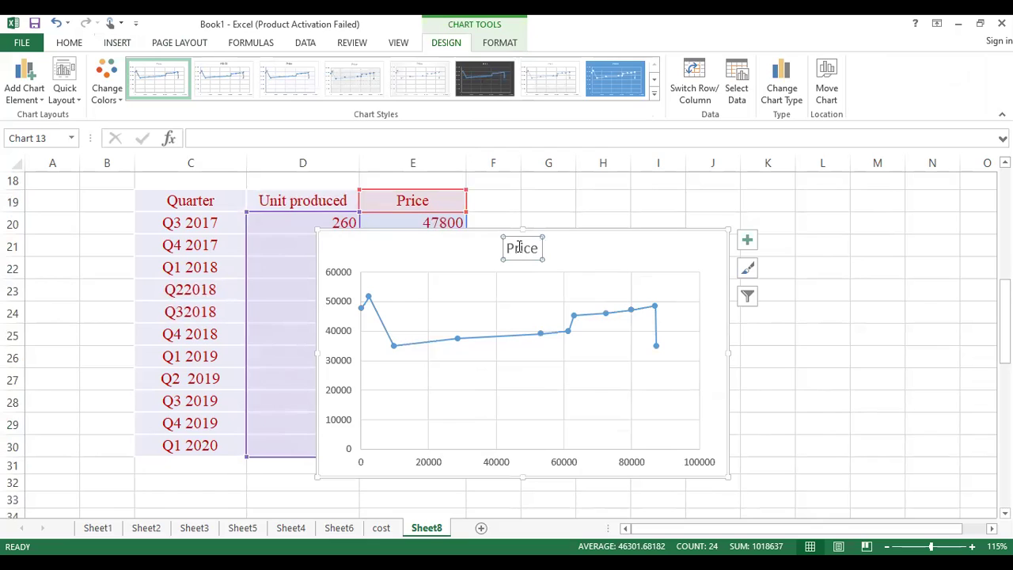
left_click(519, 248)
double_click(520, 250)
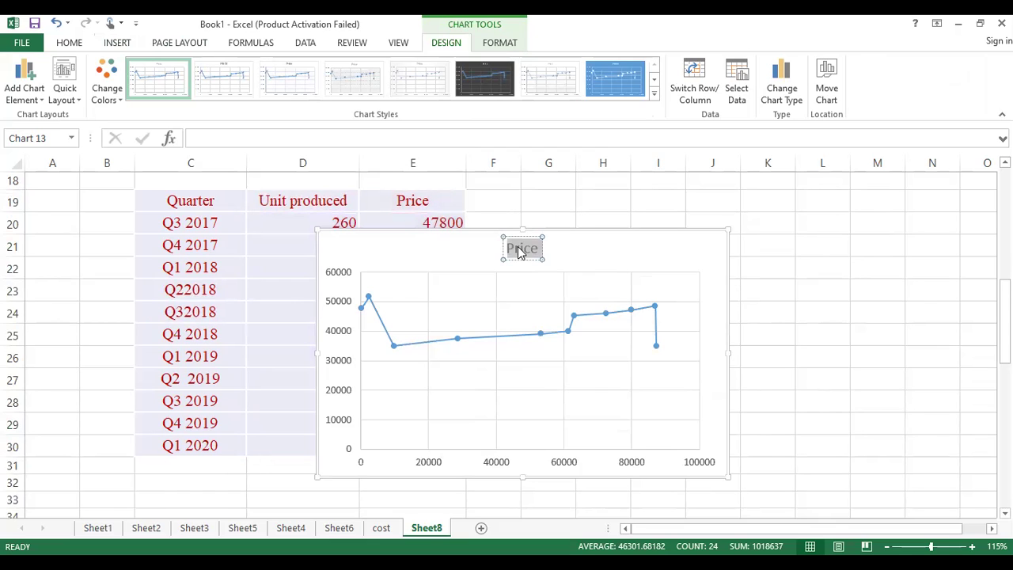
type("Sup")
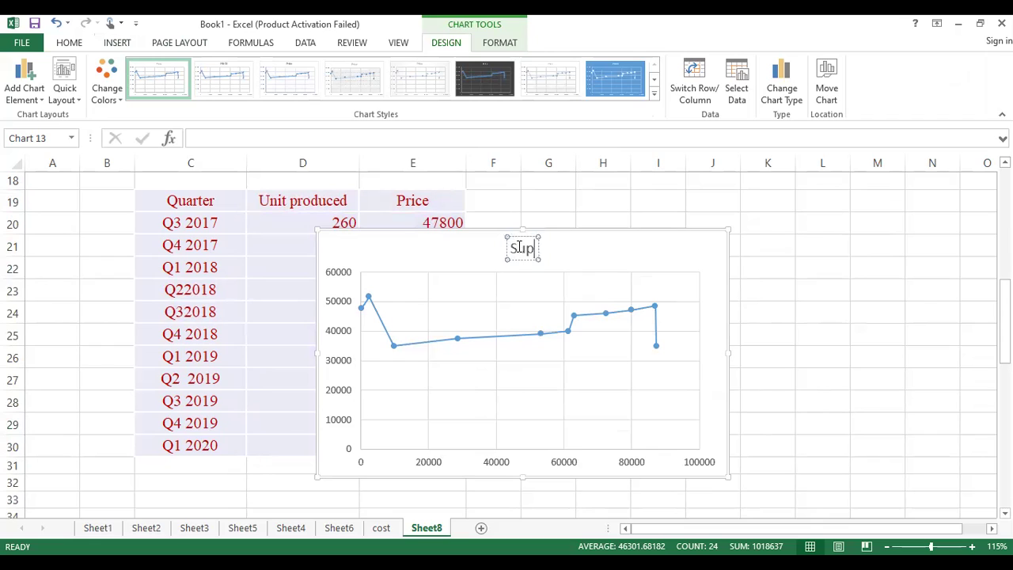
type("ply")
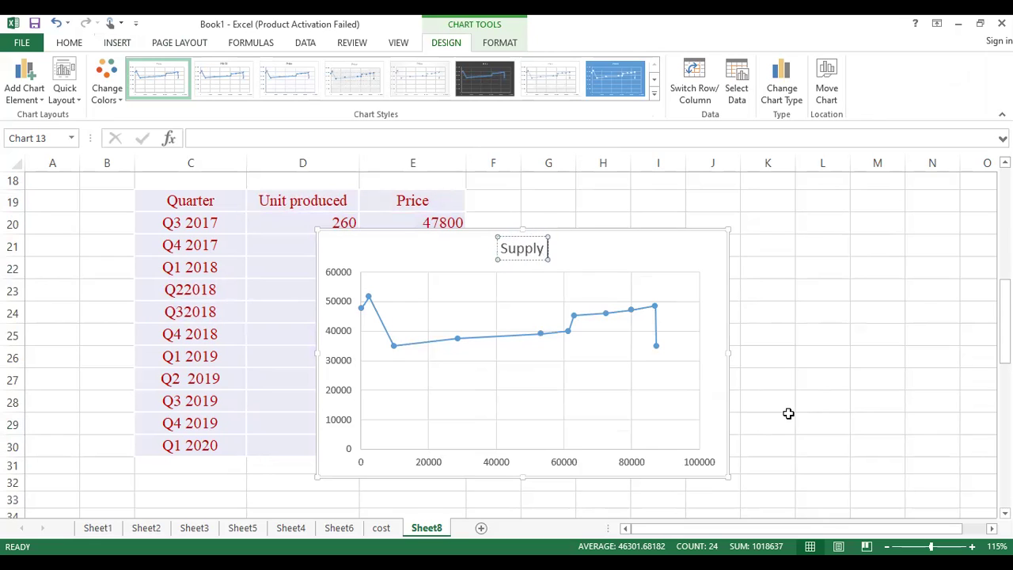
Add a linear trendline to the Price series and display its R-squared value on the chart.
left_click(526, 339)
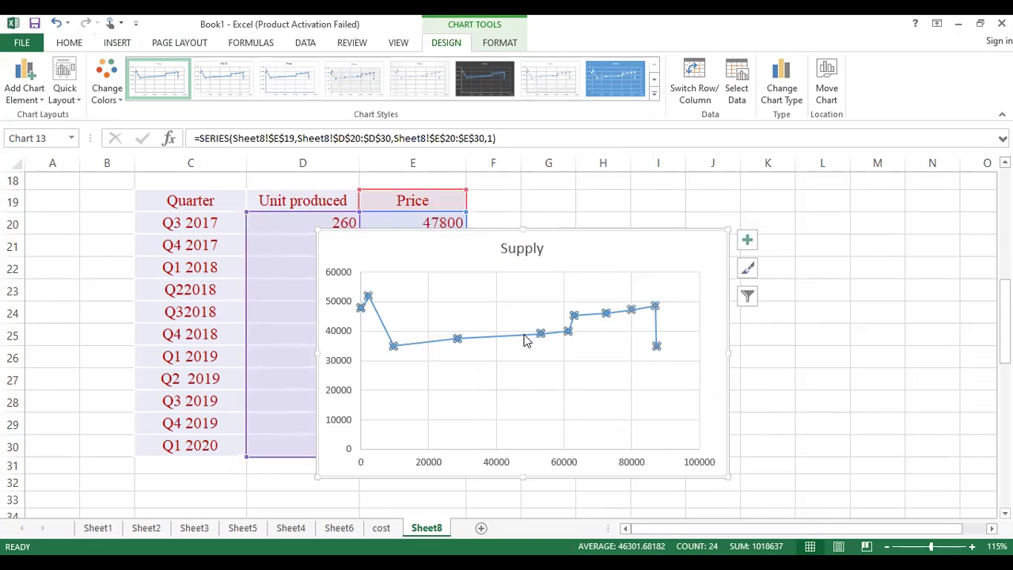
right_click(526, 339)
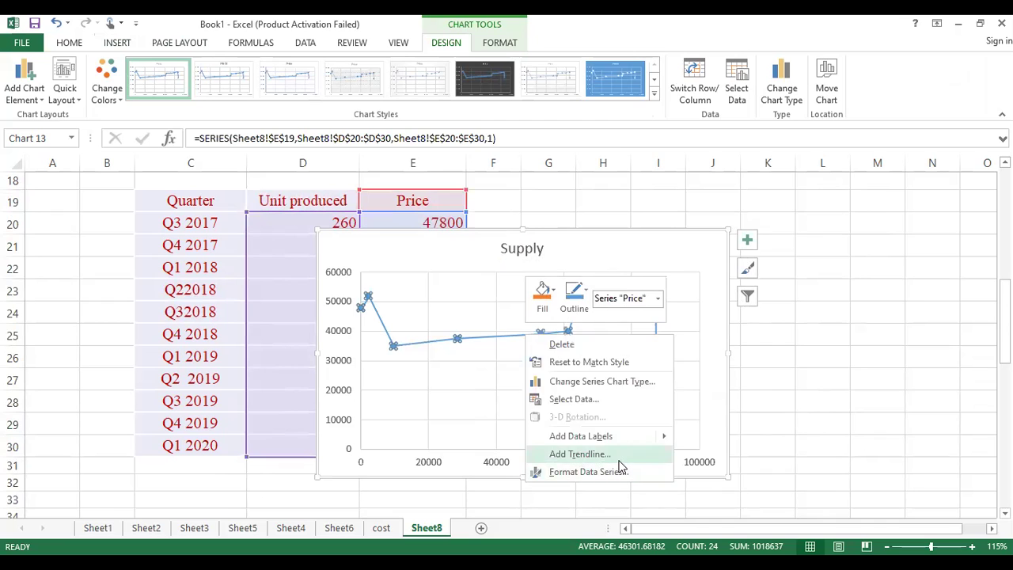
left_click(620, 457)
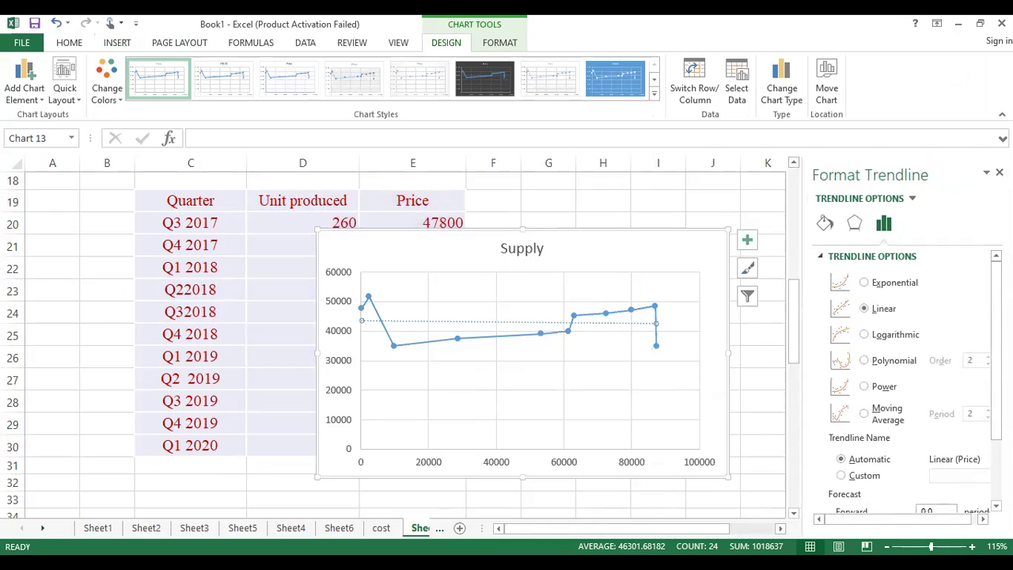
scroll(915, 383, "down", 3)
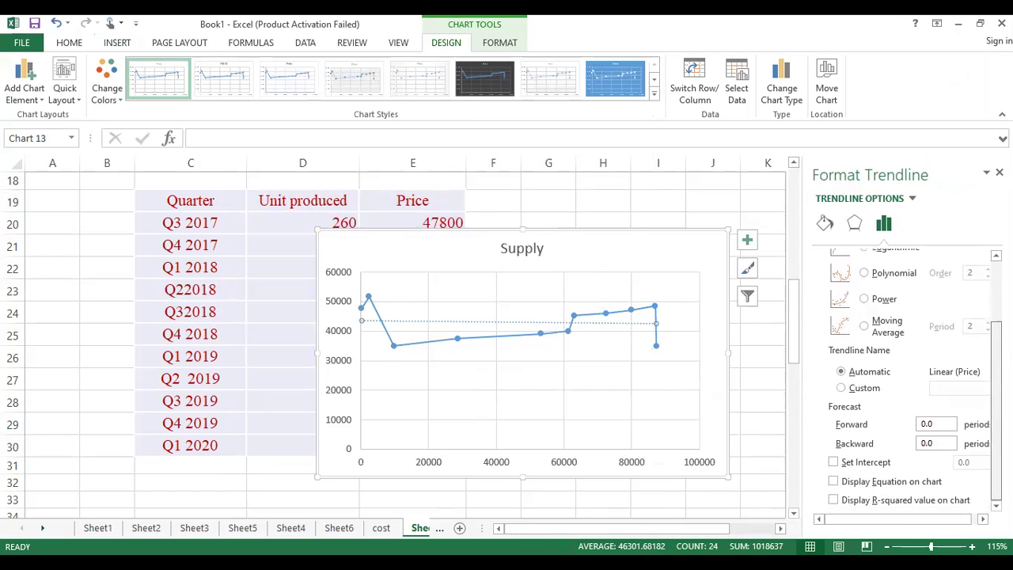
left_click(934, 500)
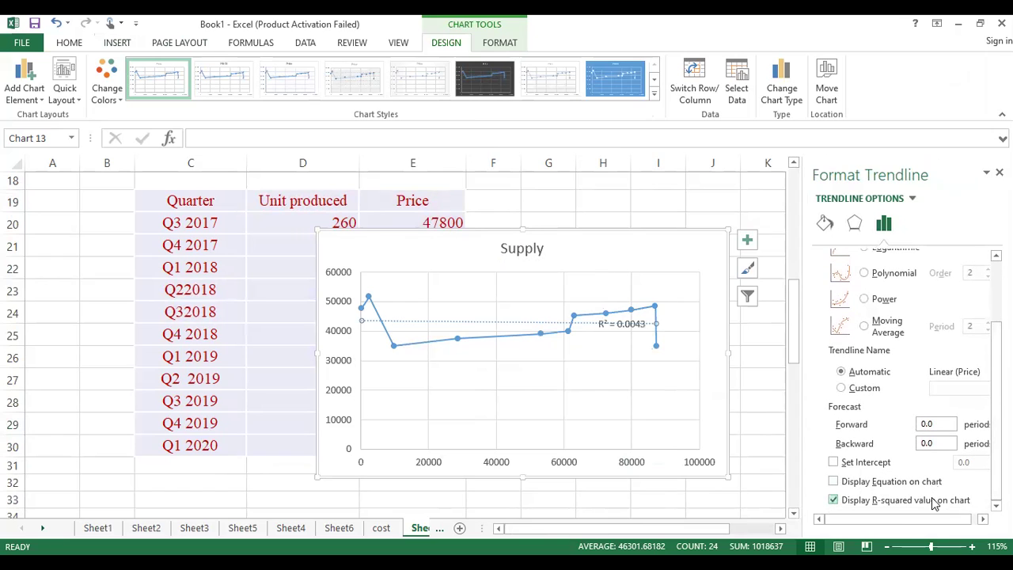
Inspect the R² = 0.0043 trendline label, then return to the Supply curve slide.
left_click(630, 431)
left_click(625, 325)
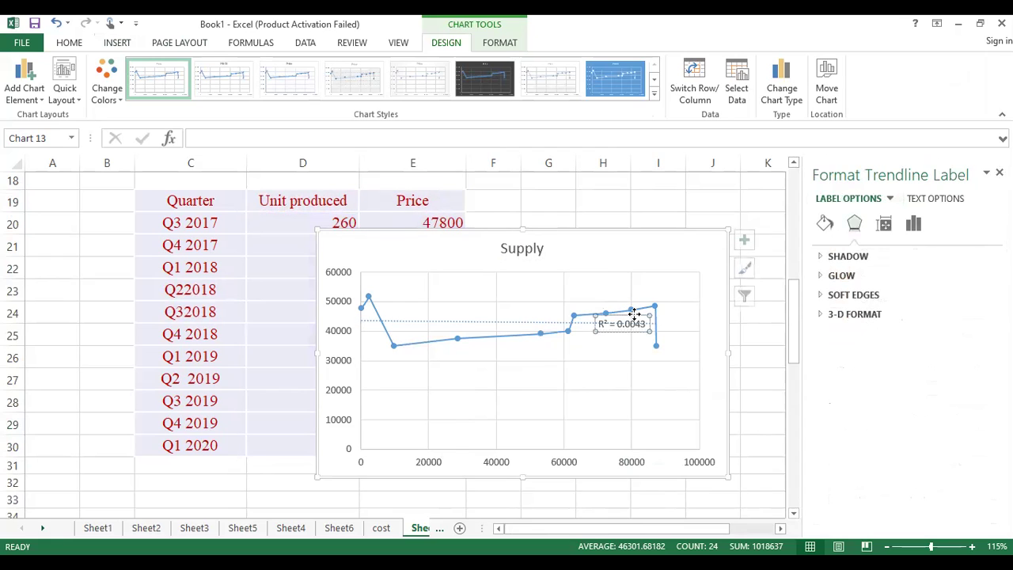
right_click(509, 325)
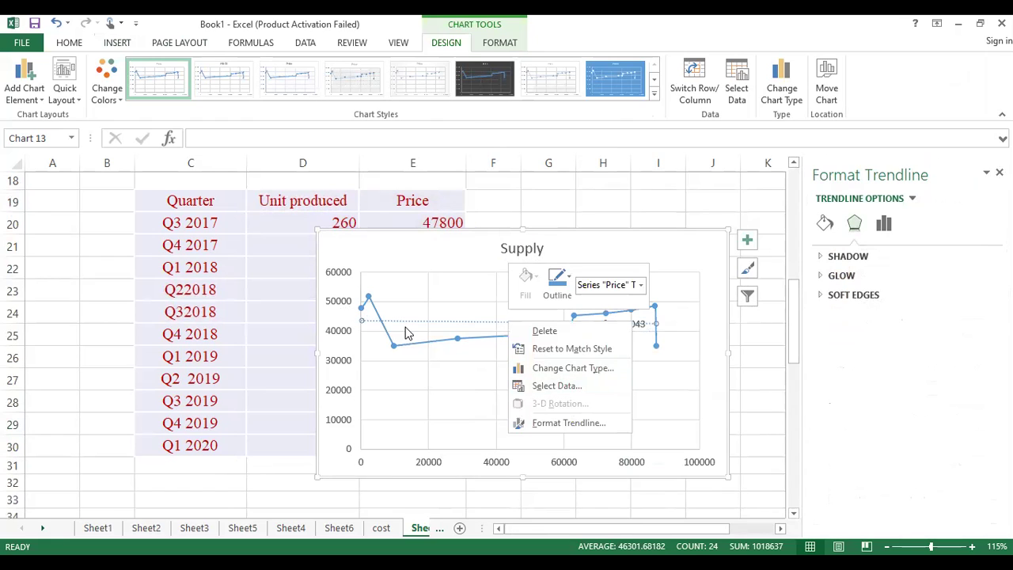
key("Escape")
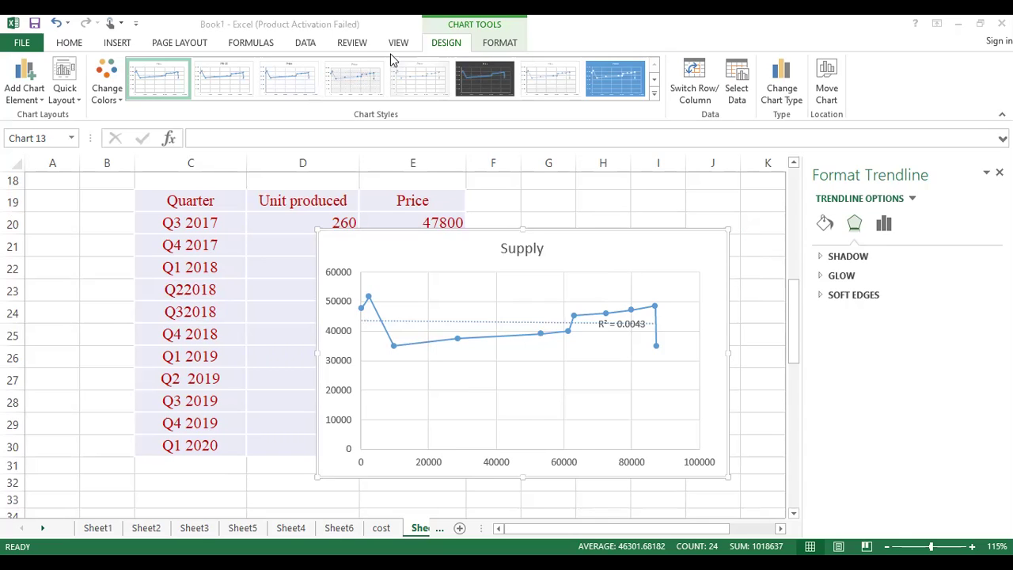
key("alt+Tab")
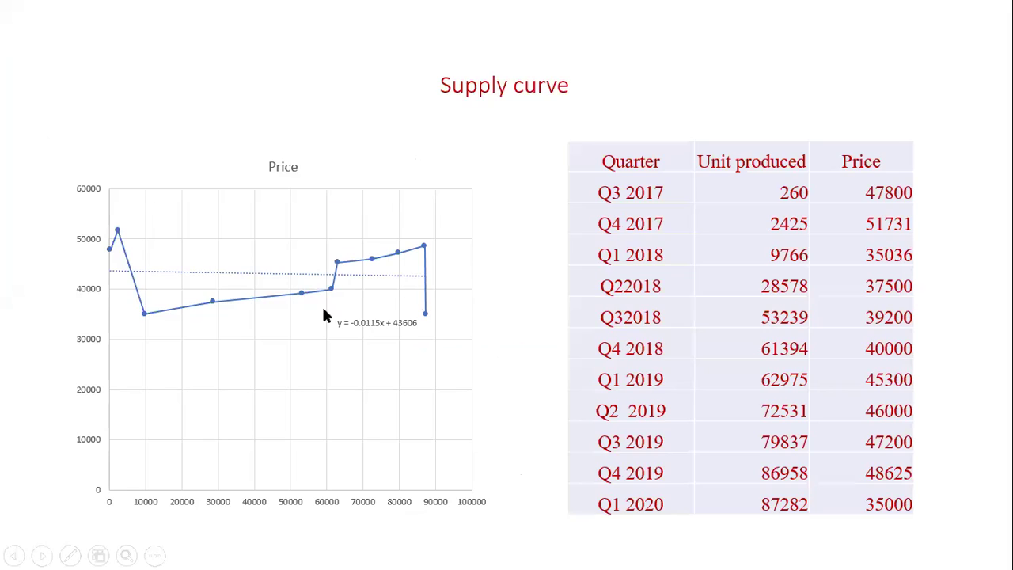
Advance the slide show to the Supply Drive Force slide.
left_click(403, 334)
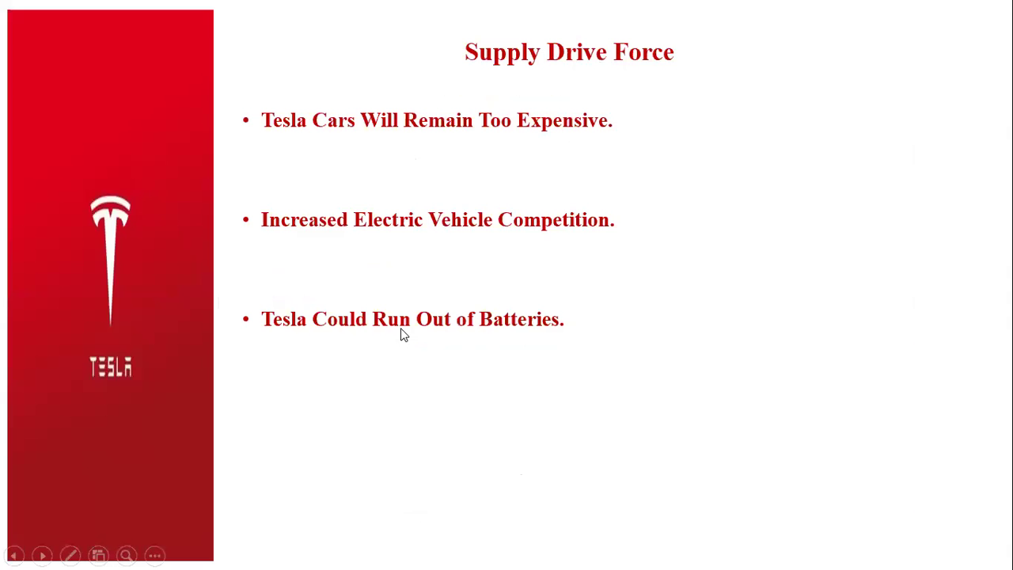